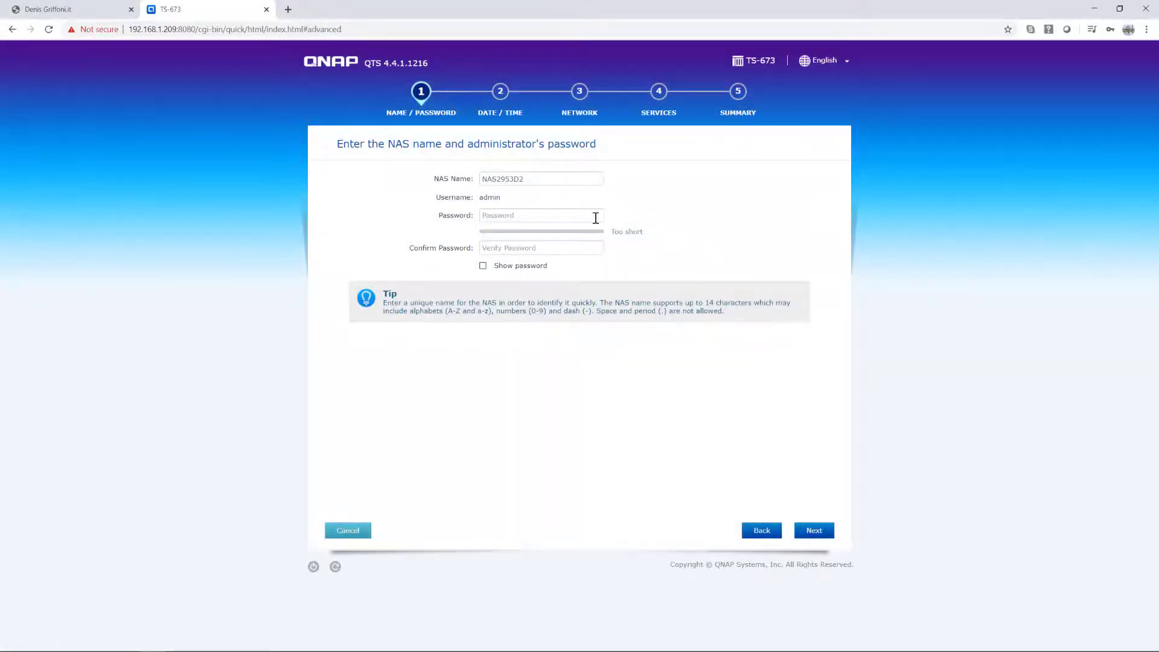
{"action": "left_click", "coordinate": [595, 218]}
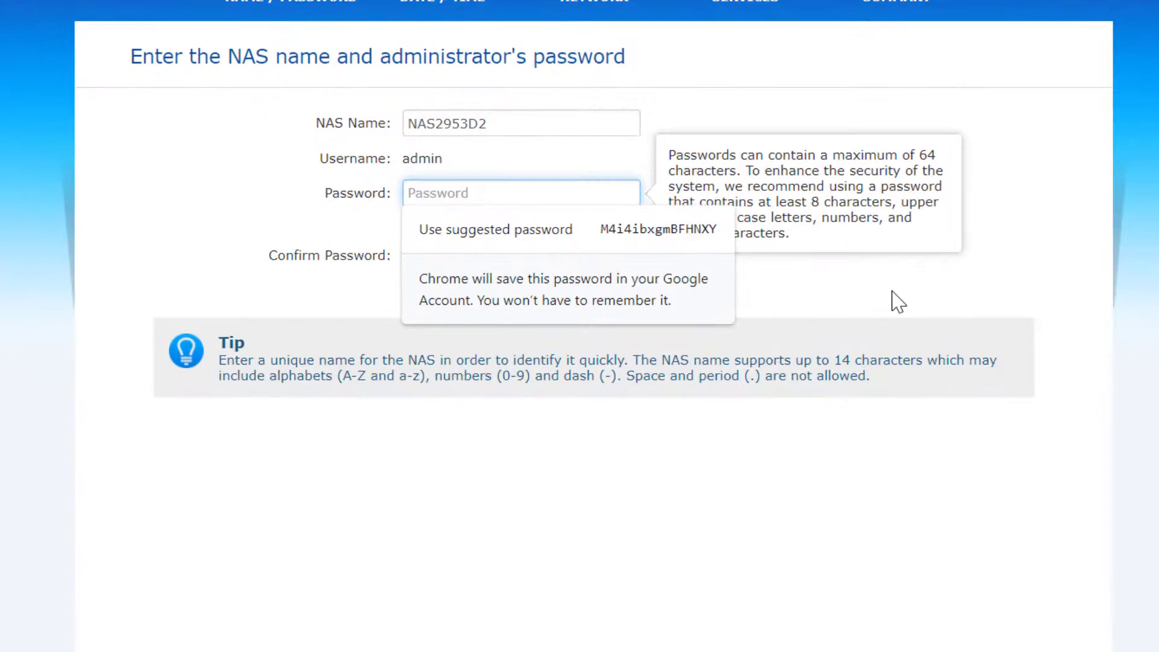
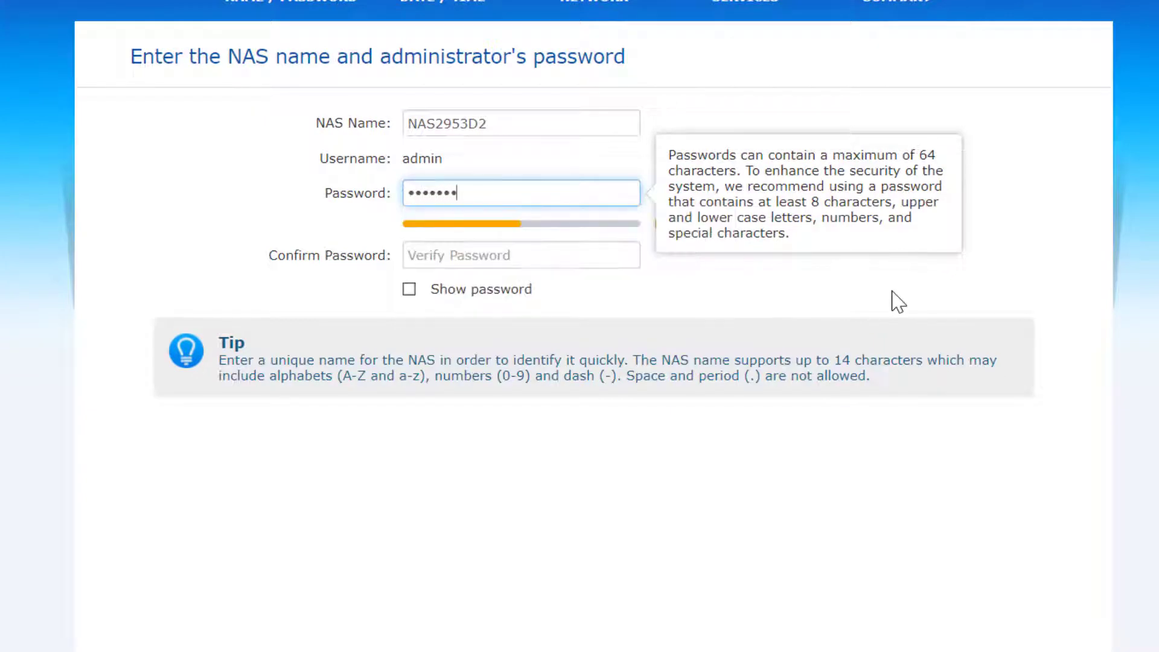
{"action": "key", "text": "Tab"}
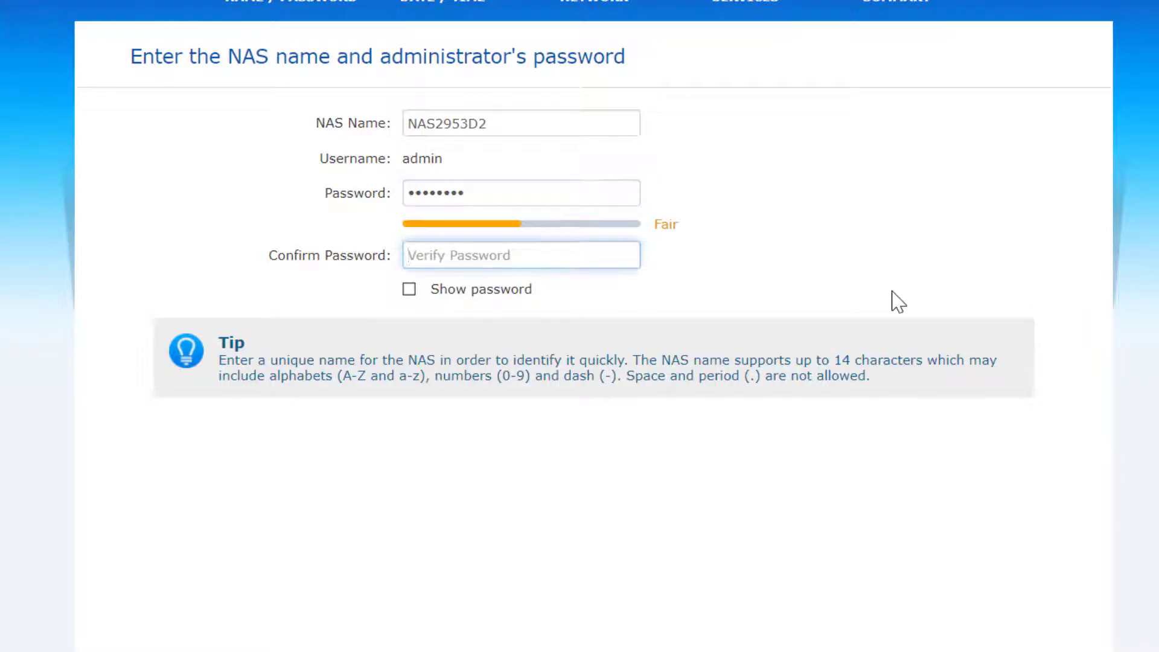
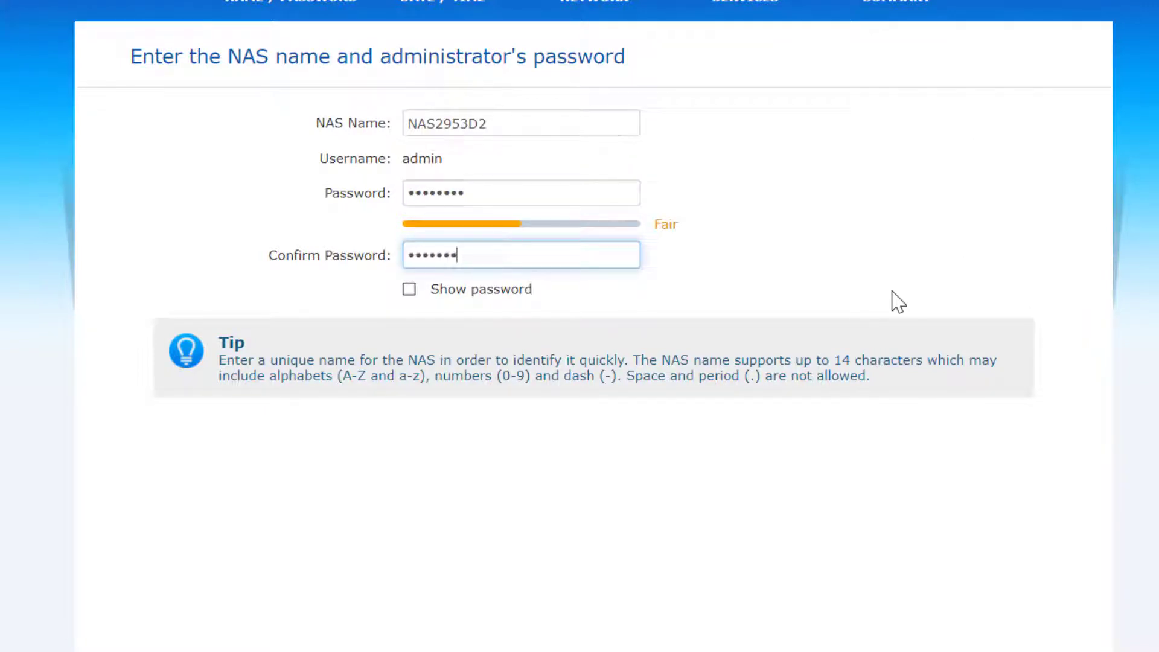
{"action": "left_click", "coordinate": [409, 289]}
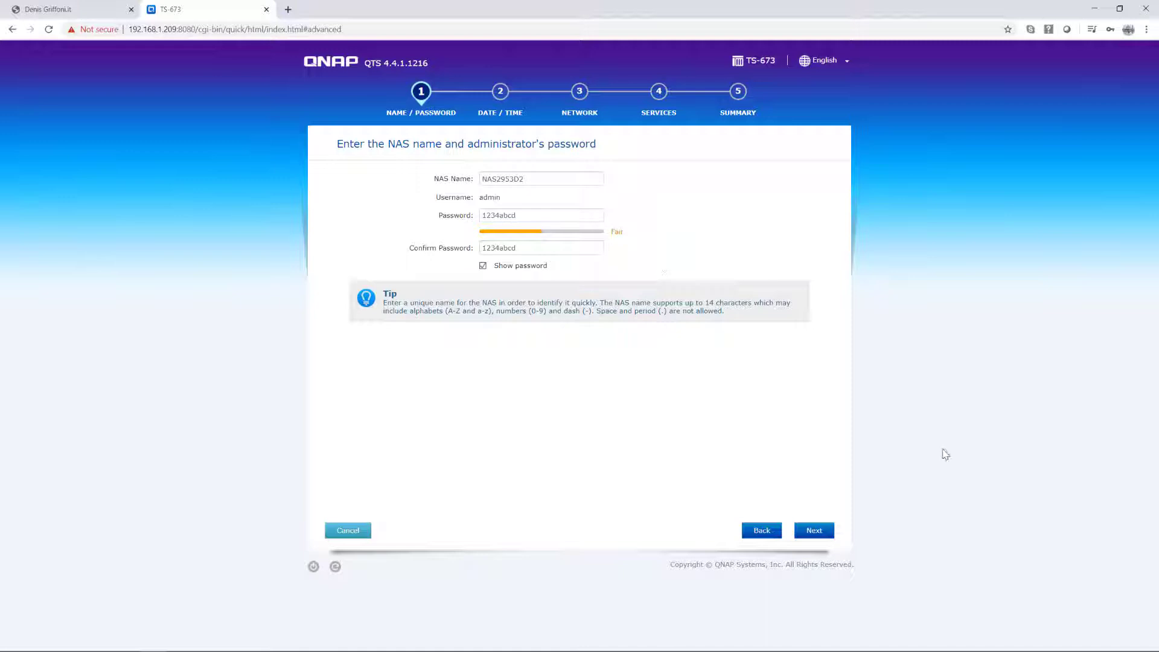
{"action": "left_click", "coordinate": [827, 538]}
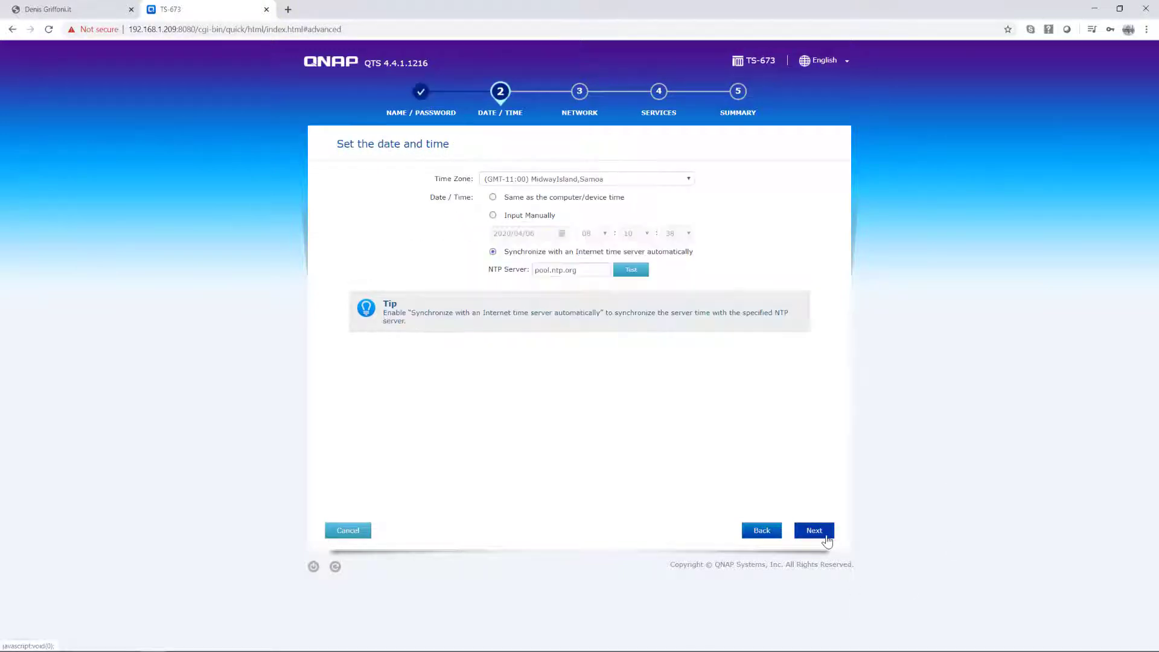
{"action": "left_click", "coordinate": [826, 538]}
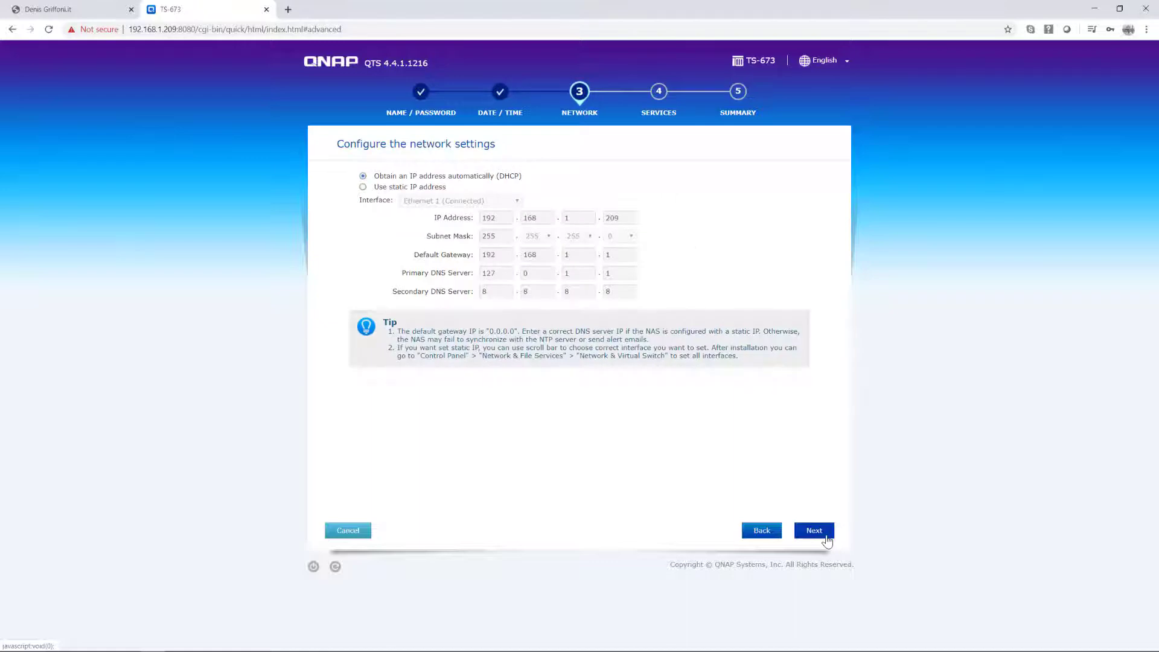
{"action": "left_click", "coordinate": [826, 539]}
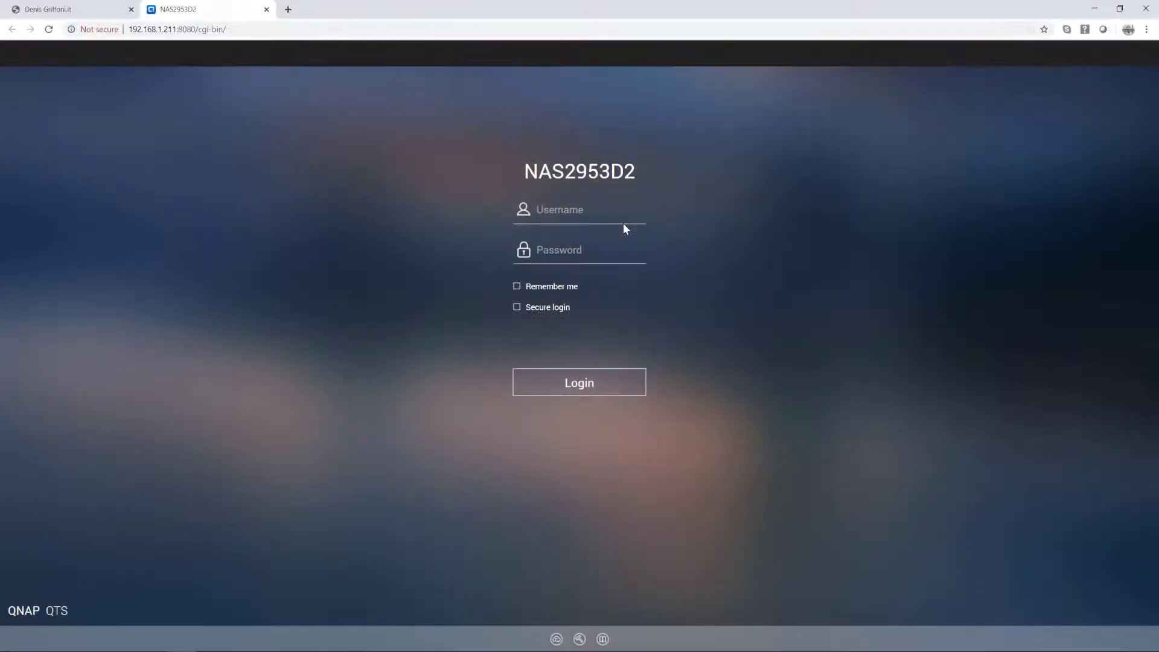
{"action": "type", "text": "ad"}
{"action": "type", "text": "min"}
{"action": "key", "text": "Tab"}
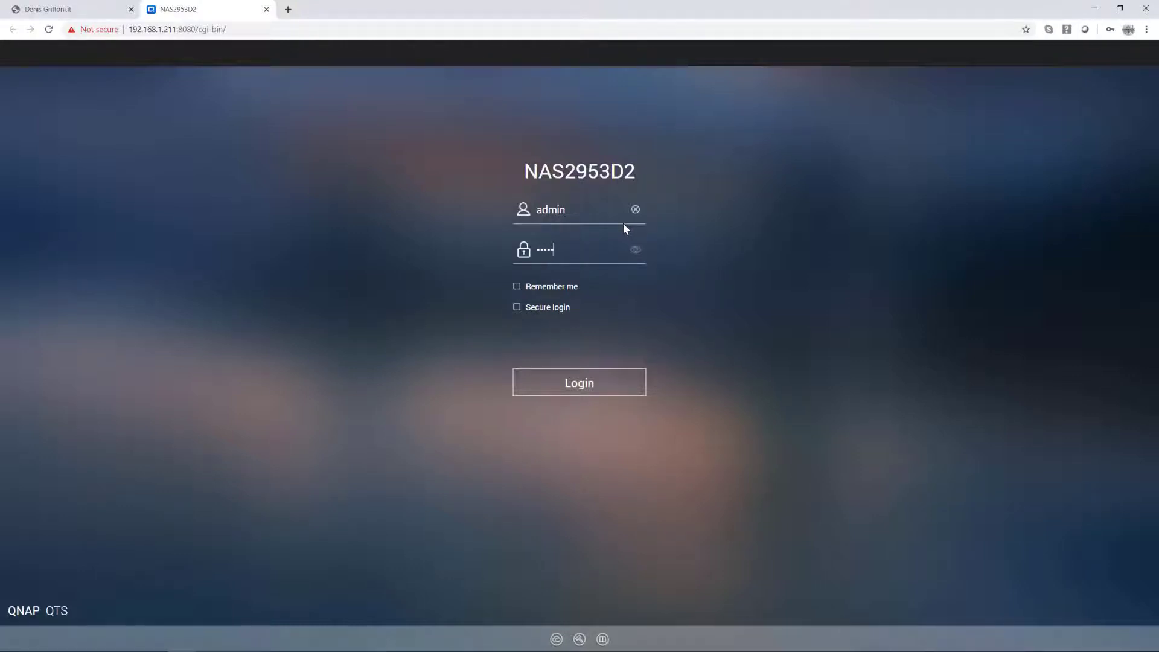
{"action": "left_click", "coordinate": [637, 254]}
{"action": "left_click", "coordinate": [635, 251]}
{"action": "left_click", "coordinate": [575, 387]}
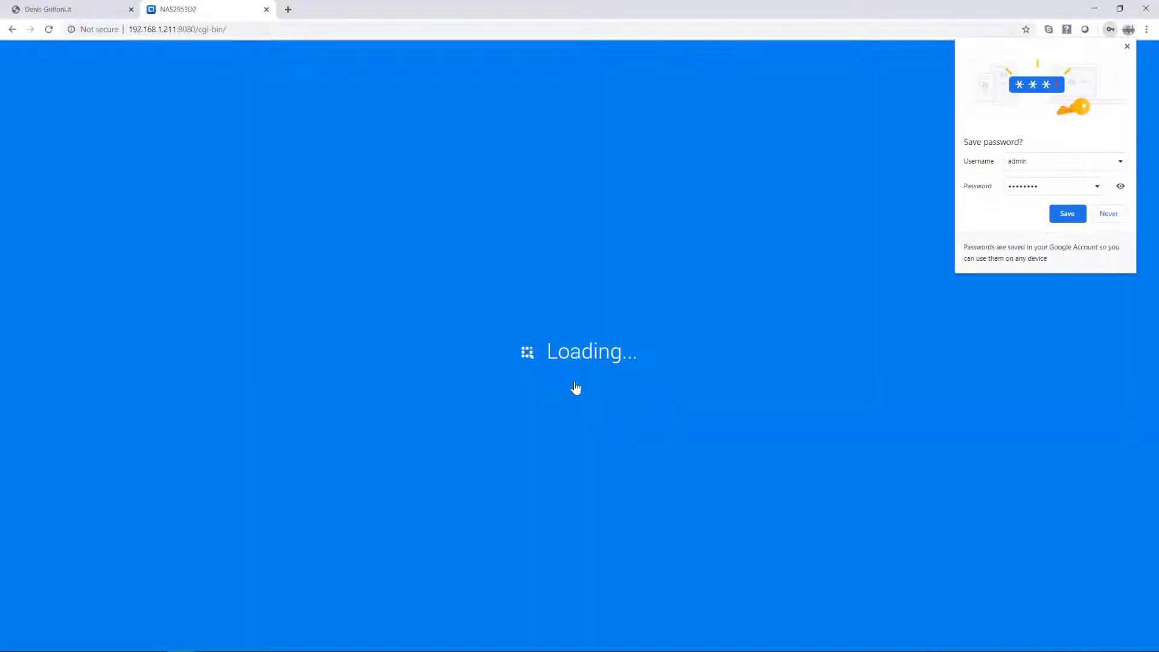
Step: Dismiss Chrome's save-password popup, retry the admin login, and retype the password after it fails
{"action": "left_click", "coordinate": [1126, 47]}
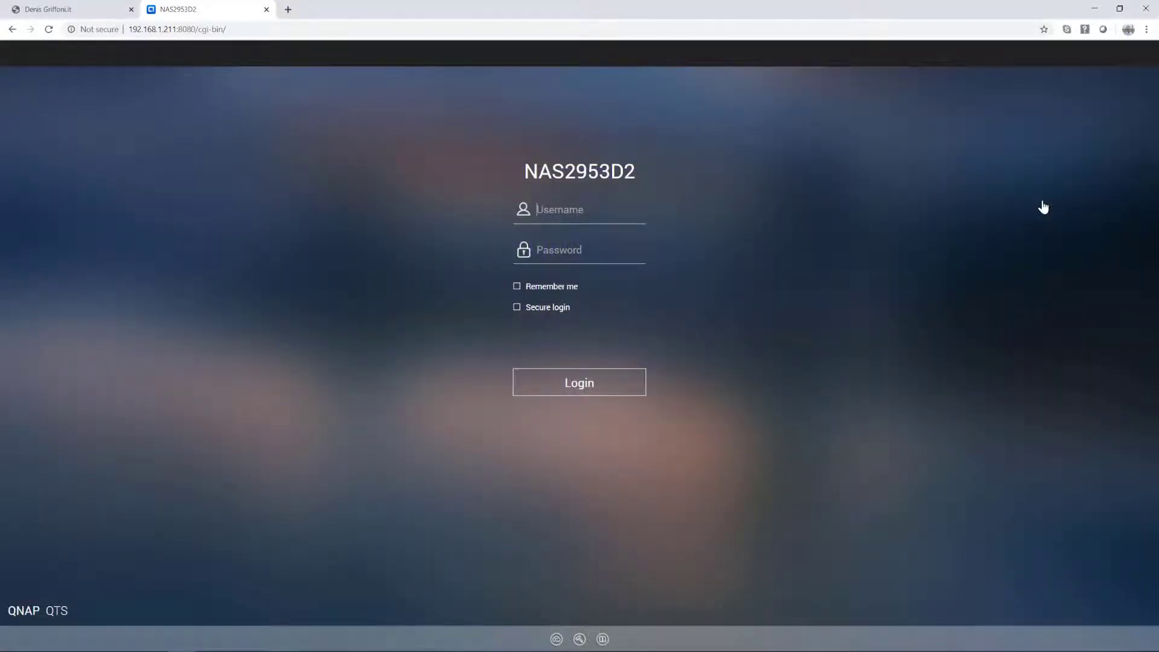
{"action": "type", "text": "admin"}
{"action": "key", "text": "Tab"}
{"action": "type", "text": "*"}
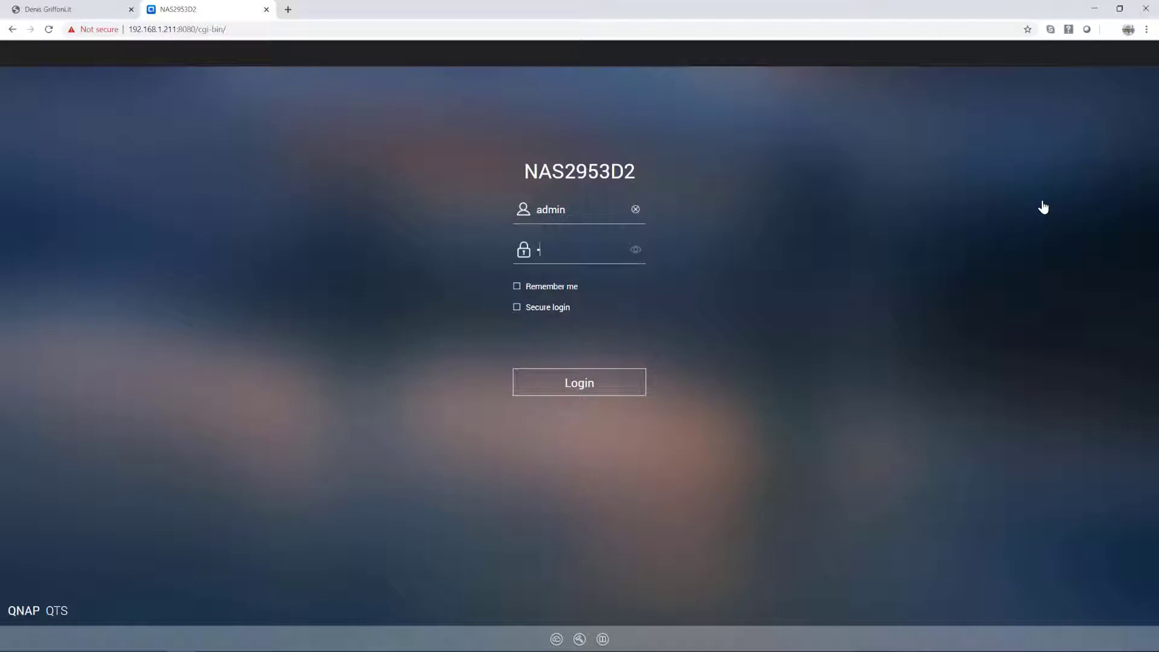
{"action": "type", "text": "******"}
{"action": "left_click", "coordinate": [627, 395]}
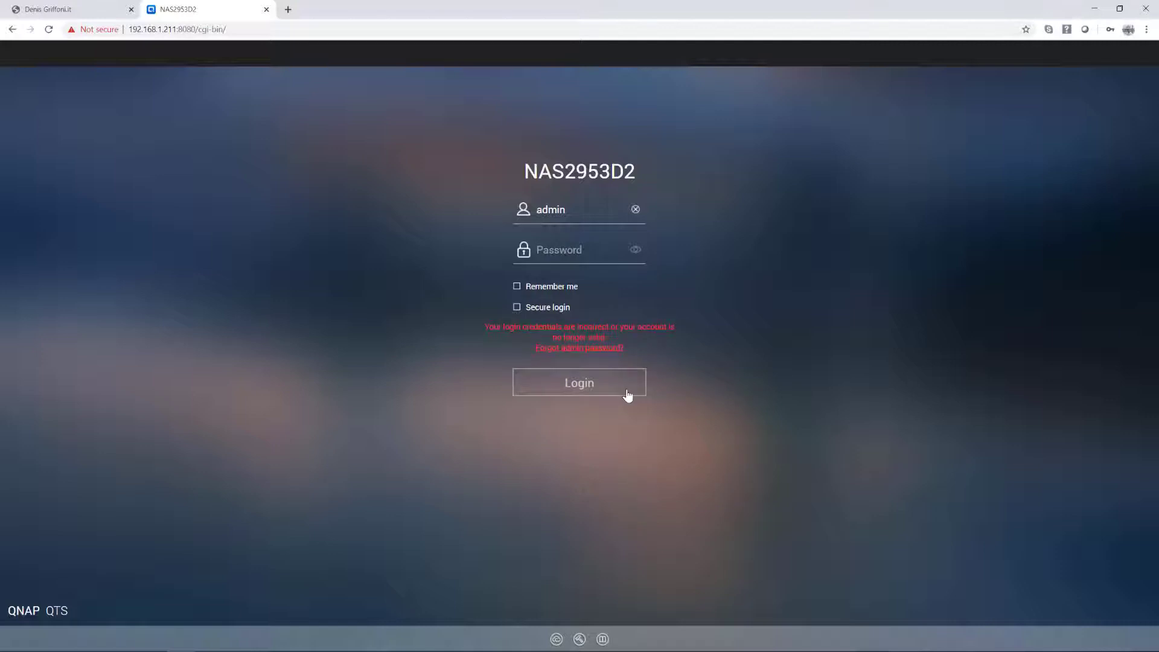
{"action": "type", "text": "*****"}
{"action": "type", "text": "**"}
Step: Retry the login, view the forgotten-password help, then close Qfinder's installation prompt and open Settings
{"action": "left_click", "coordinate": [627, 395]}
{"action": "left_click", "coordinate": [590, 350]}
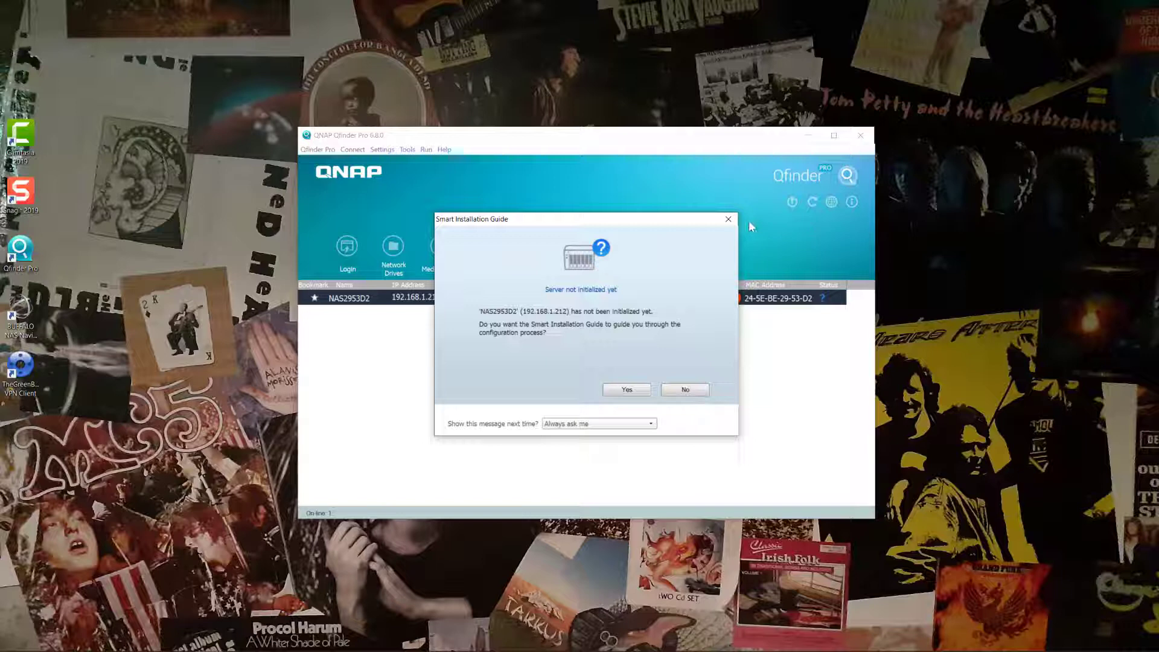
{"action": "left_click", "coordinate": [729, 219]}
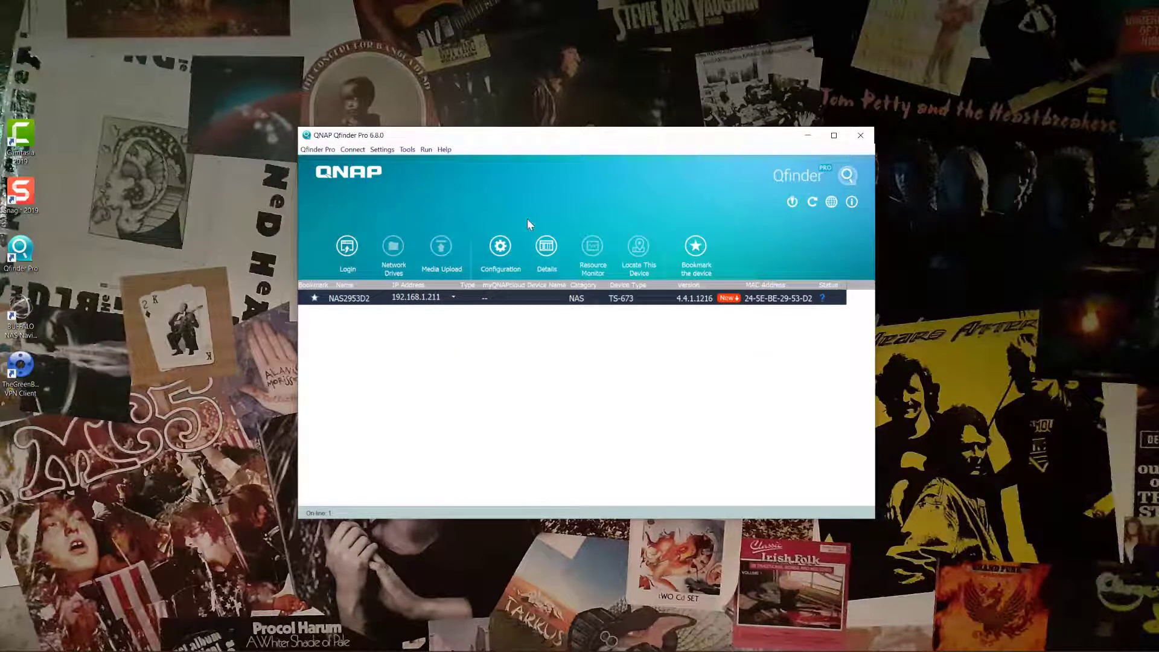
{"action": "left_click", "coordinate": [381, 150]}
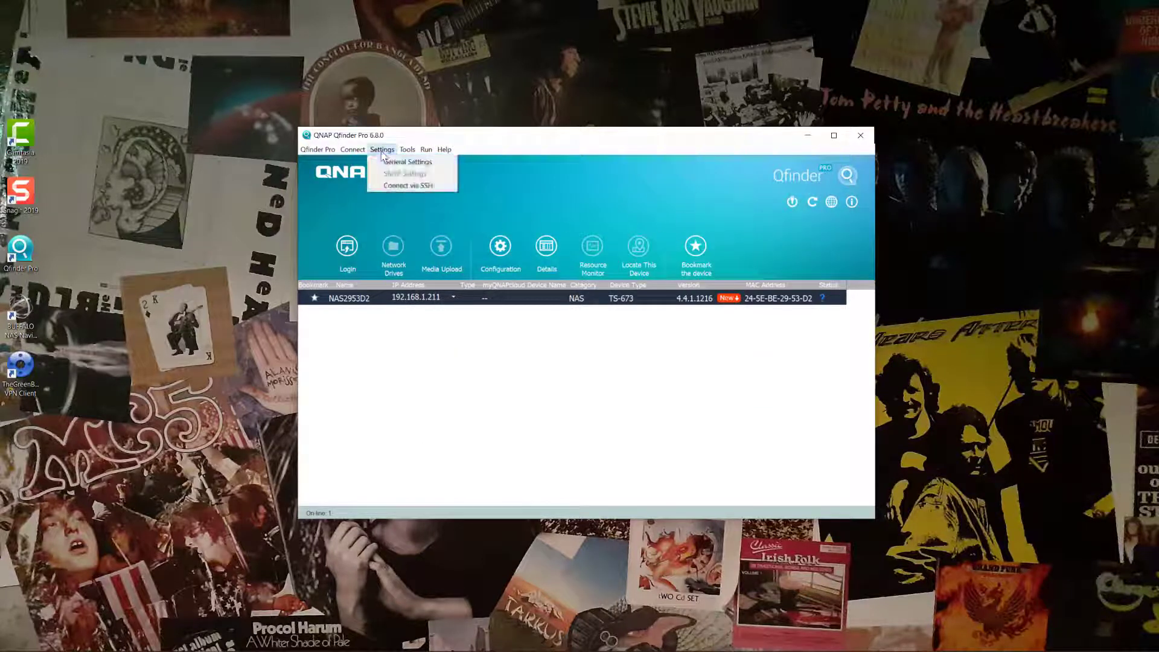
Step: Choose Connect via SSH and scroll the reset article to the default admin password table
{"action": "left_click", "coordinate": [389, 186]}
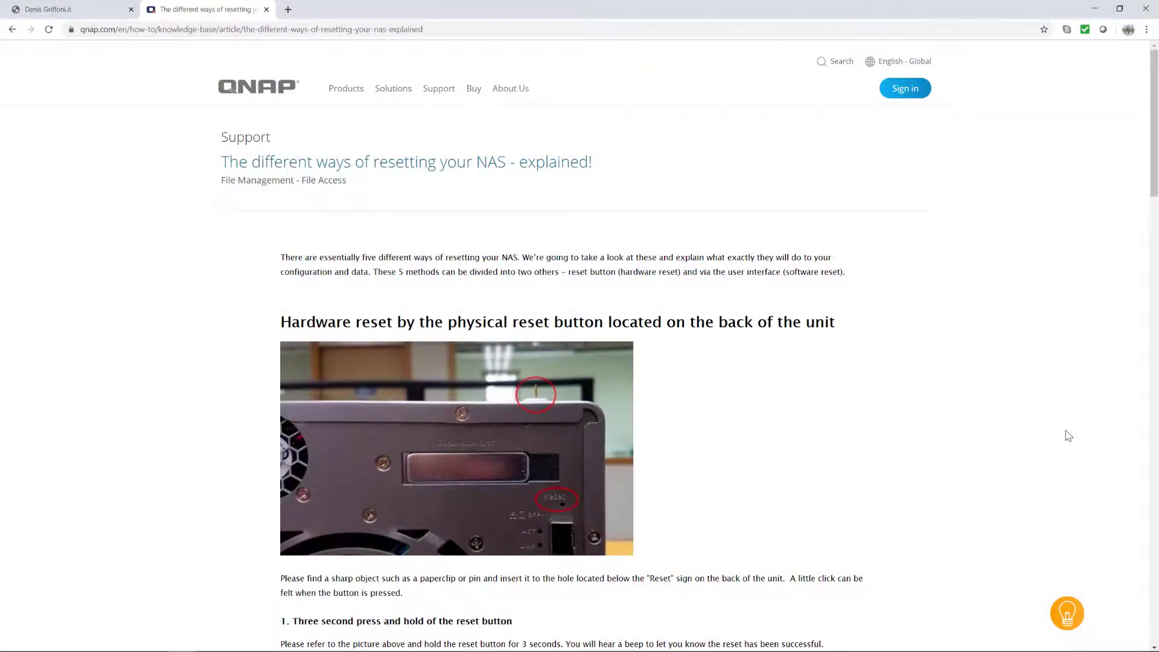
{"action": "scroll", "coordinate": [1067, 434], "scroll_direction": "down", "scroll_amount": 2}
{"action": "scroll", "coordinate": [1066, 435], "scroll_direction": "down", "scroll_amount": 7}
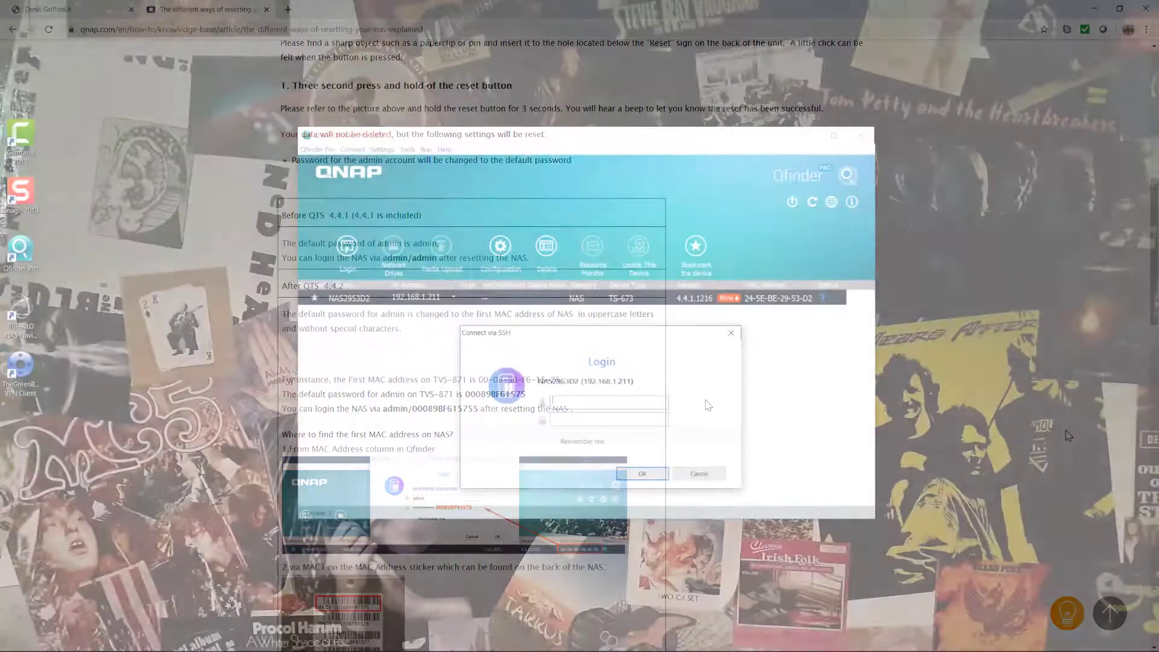
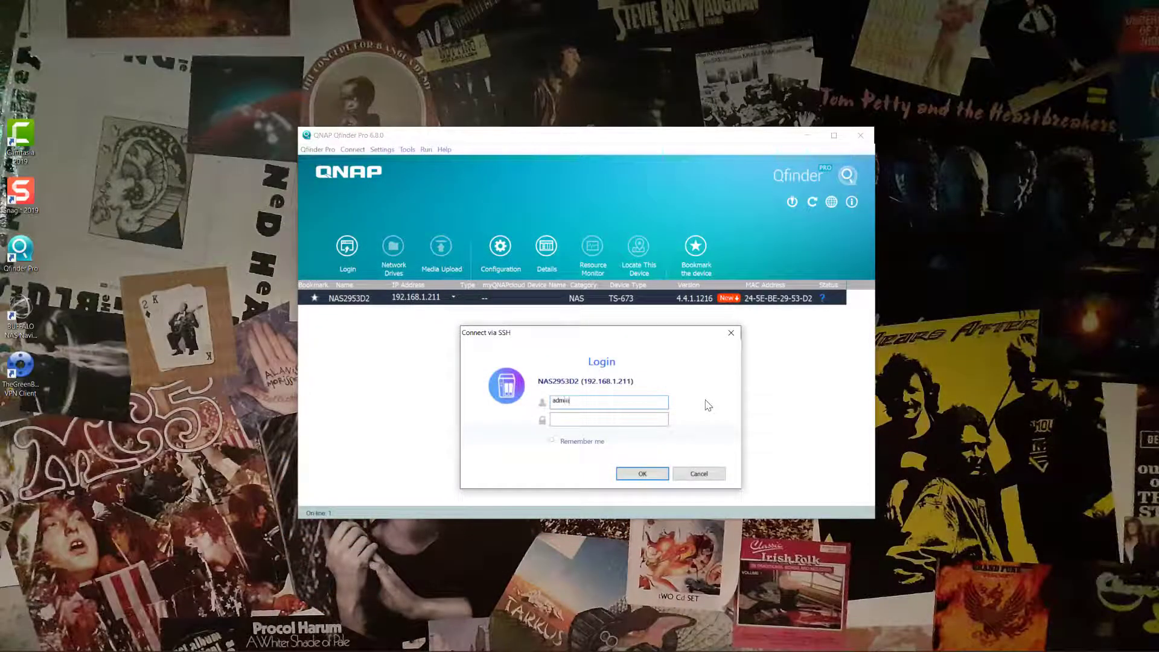
Step: Log in to NAS2953D2 as admin in Qfinder and apply Allow SSH connections
{"action": "key", "text": "Tab"}
{"action": "left_click", "coordinate": [656, 481]}
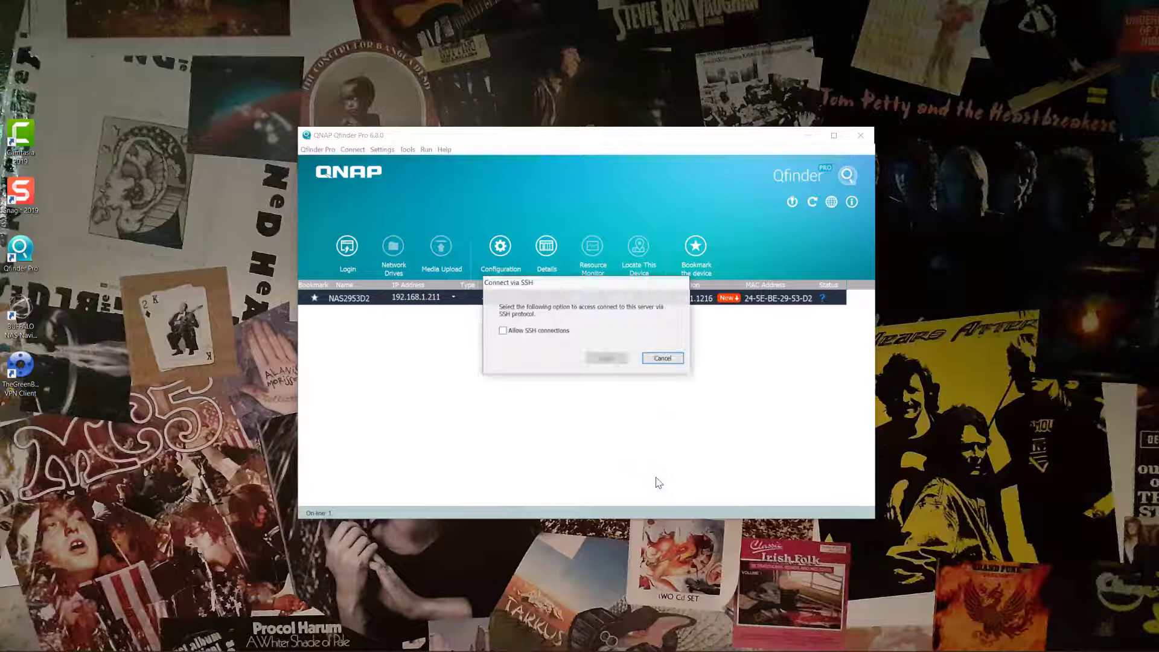
{"action": "left_click", "coordinate": [502, 331]}
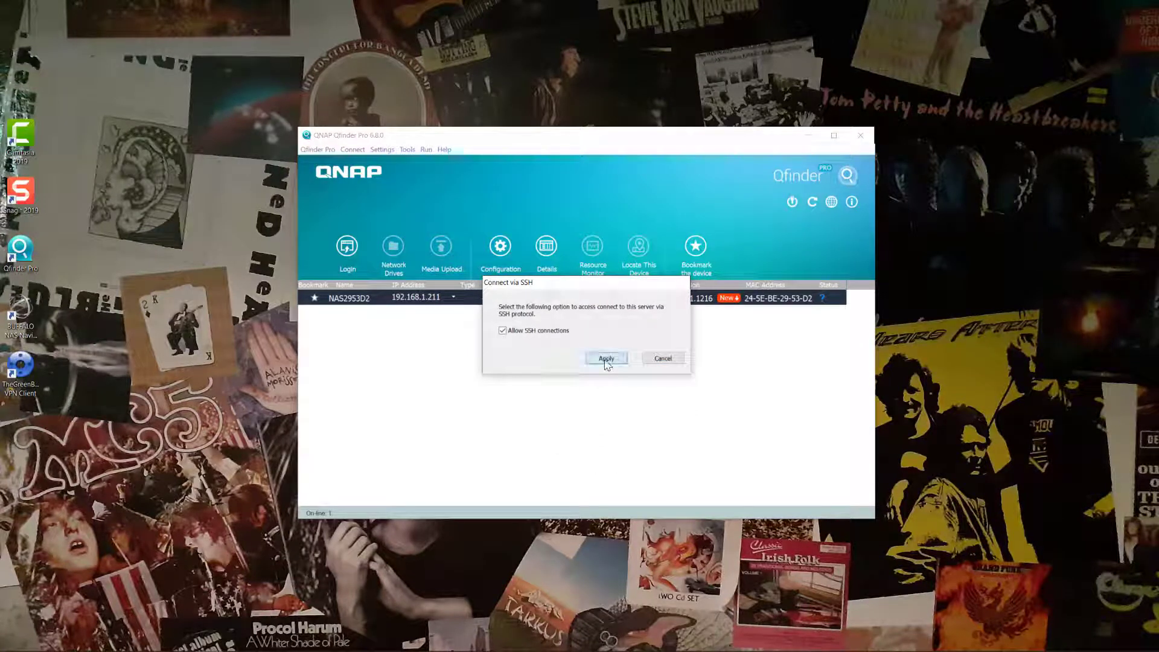
{"action": "left_click", "coordinate": [605, 358]}
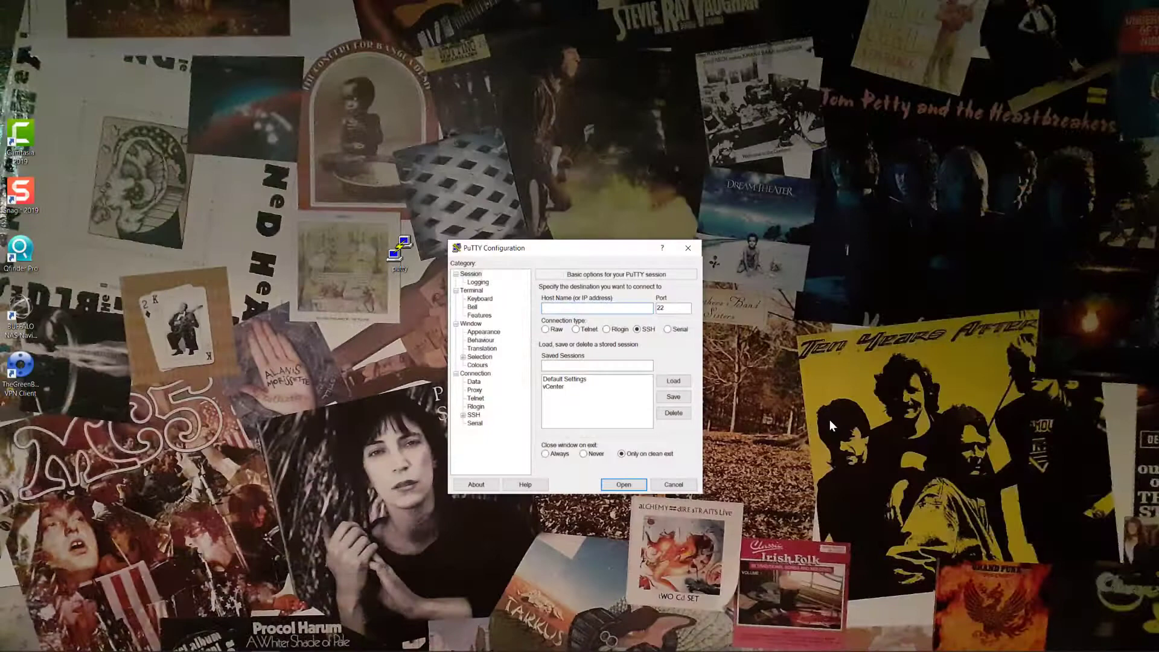
Step: Connect PuTTY to 192.168.1.211 over SSH and enlarge the terminal window
{"action": "type", "text": "92.168"}
{"action": "type", "text": ".1.21"}
{"action": "type", "text": "1"}
{"action": "key", "text": "Return"}
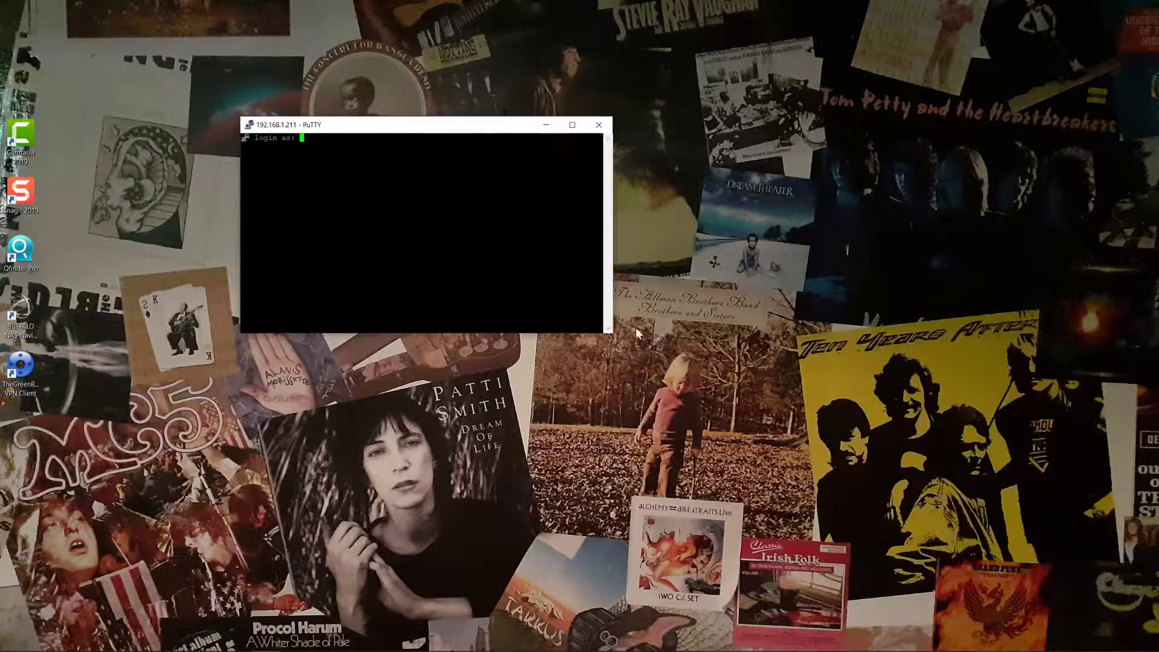
{"action": "left_click_drag", "start_coordinate": [610, 332], "coordinate": [928, 485]}
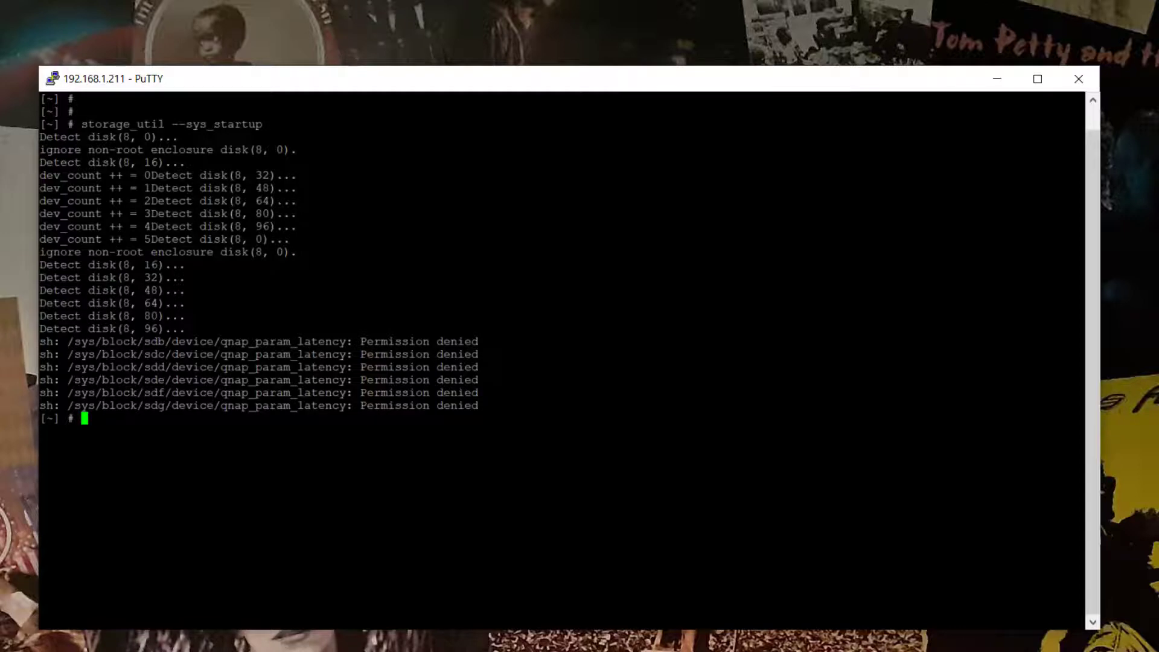
Step: Get a fresh shell prompt and start passwd to change the admin password
{"action": "key", "text": "Return"}
{"action": "key", "text": "Return"}
{"action": "type", "text": "pa"}
{"action": "type", "text": "sswd"}
{"action": "key", "text": "Return"}
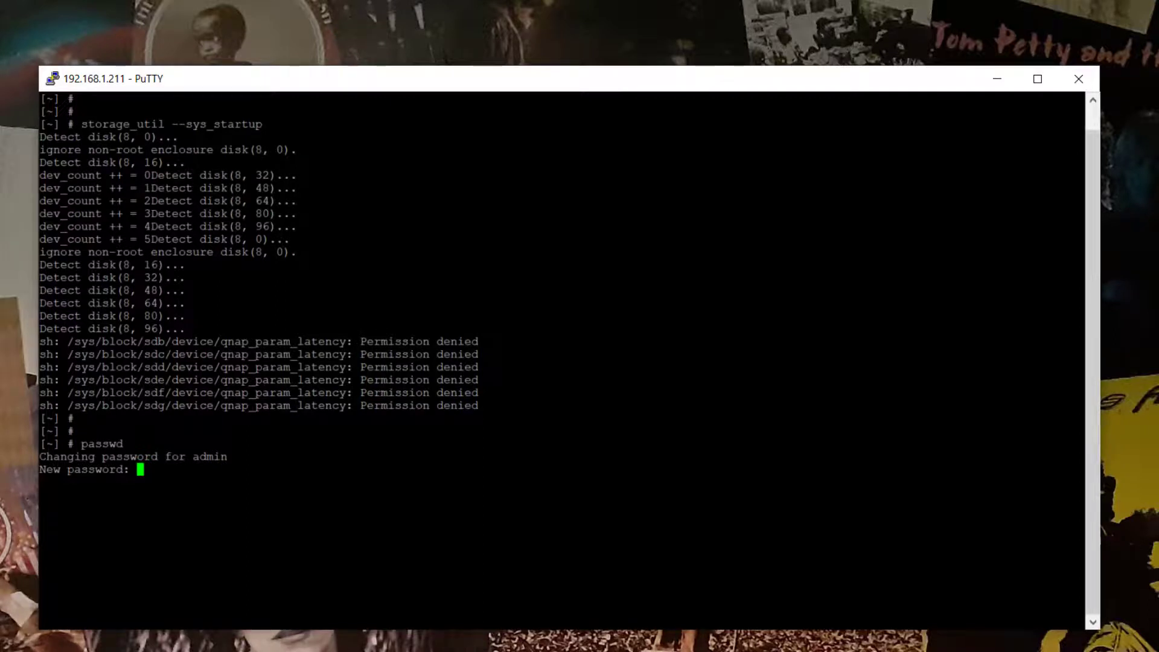
Step: Enter and confirm the new admin password, then restart the NAS with reboot
{"action": "key", "text": "Return"}
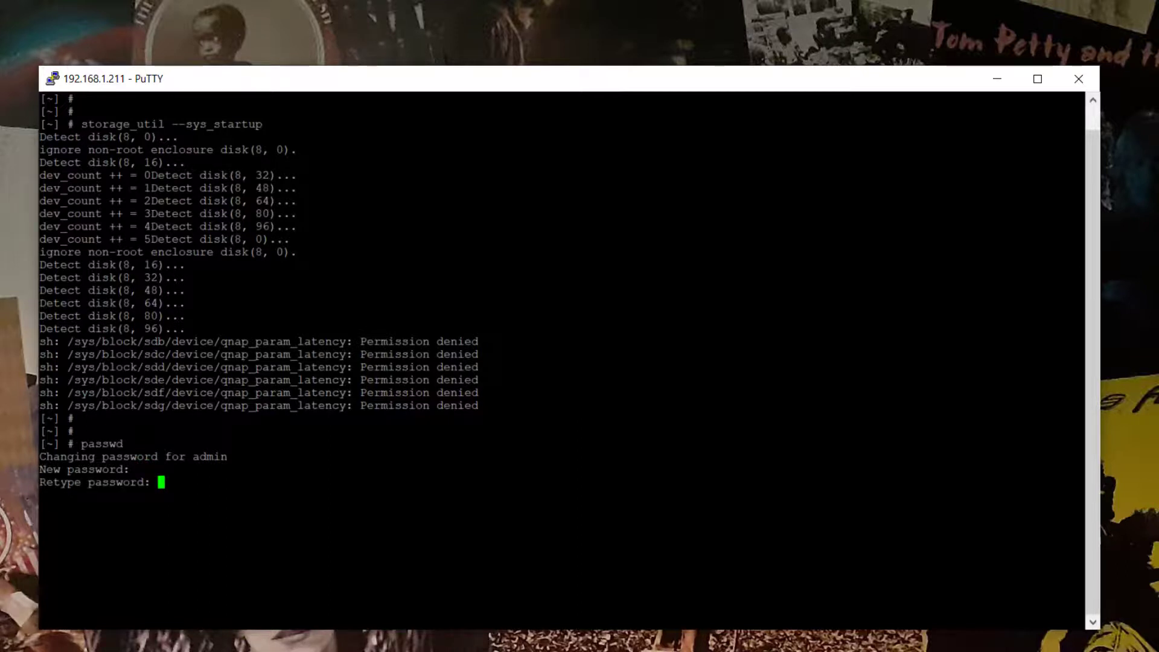
{"action": "key", "text": "Return"}
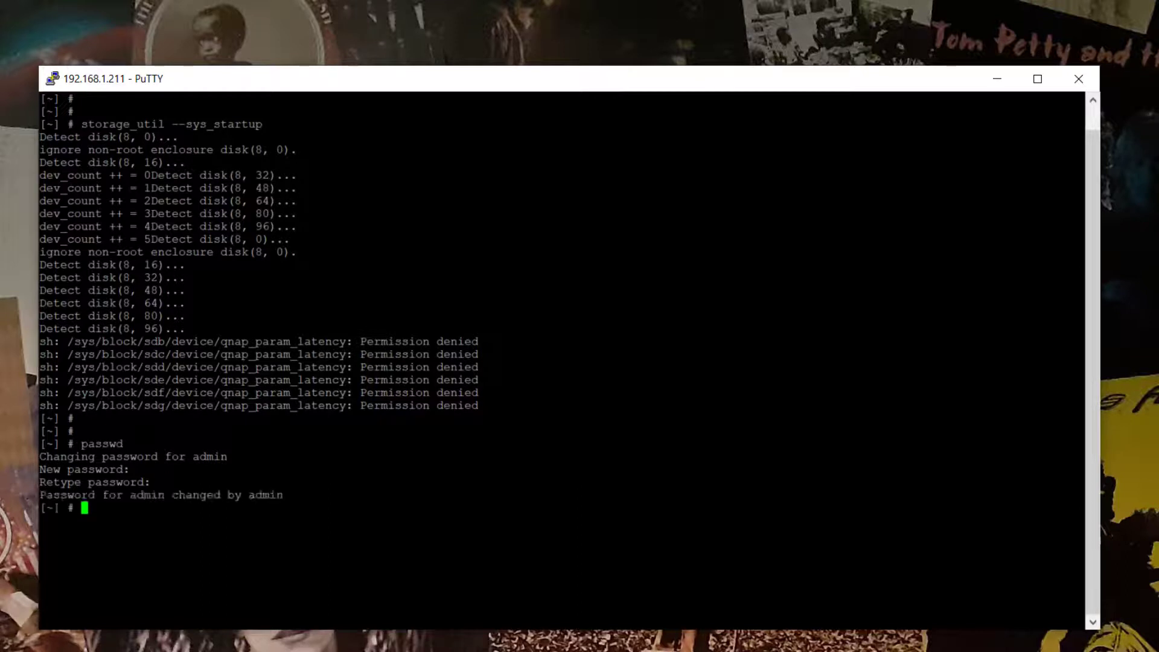
{"action": "key", "text": "Return"}
{"action": "type", "text": "reboot"}
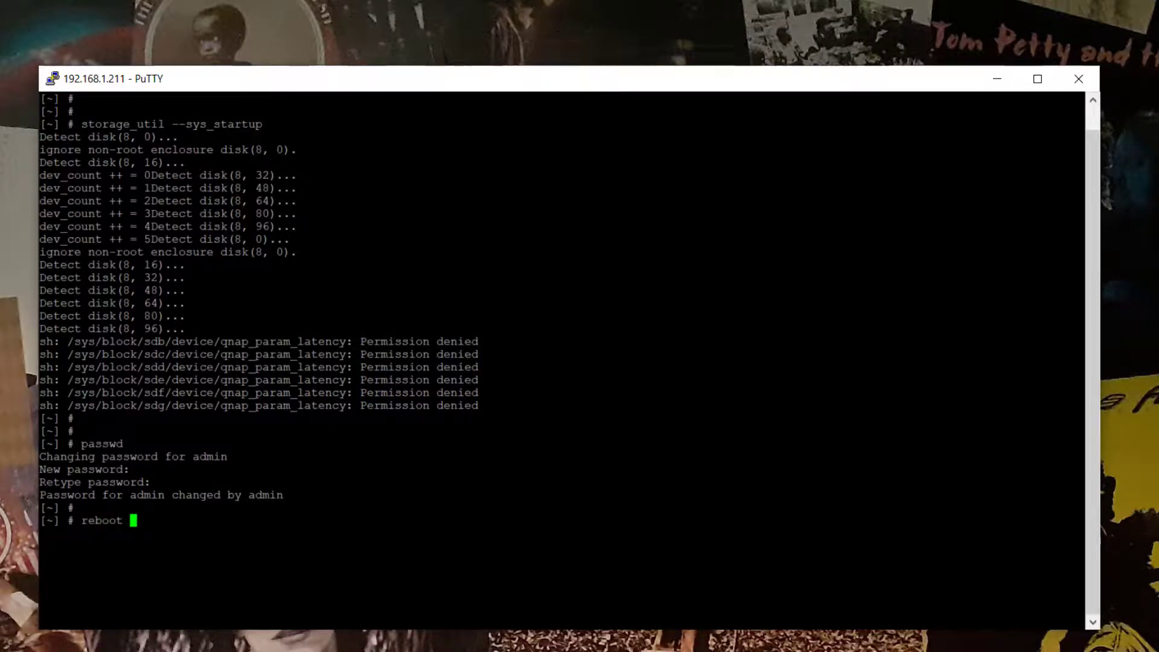
{"action": "key", "text": "Return"}
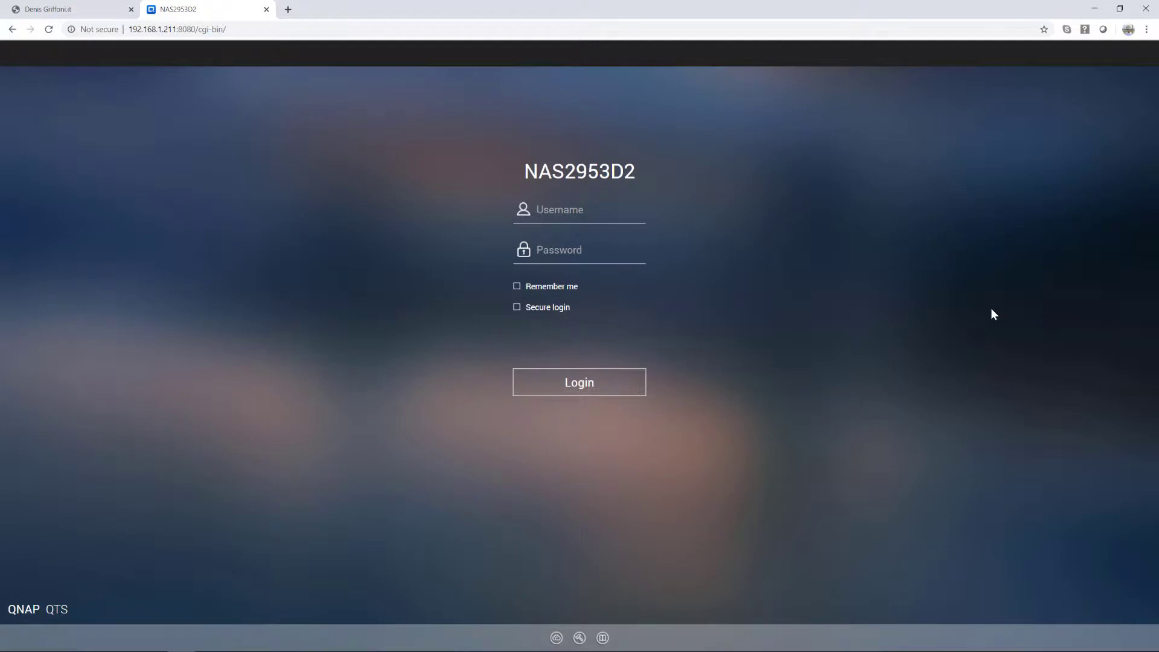
{"action": "type", "text": "admin"}
{"action": "key", "text": "Tab"}
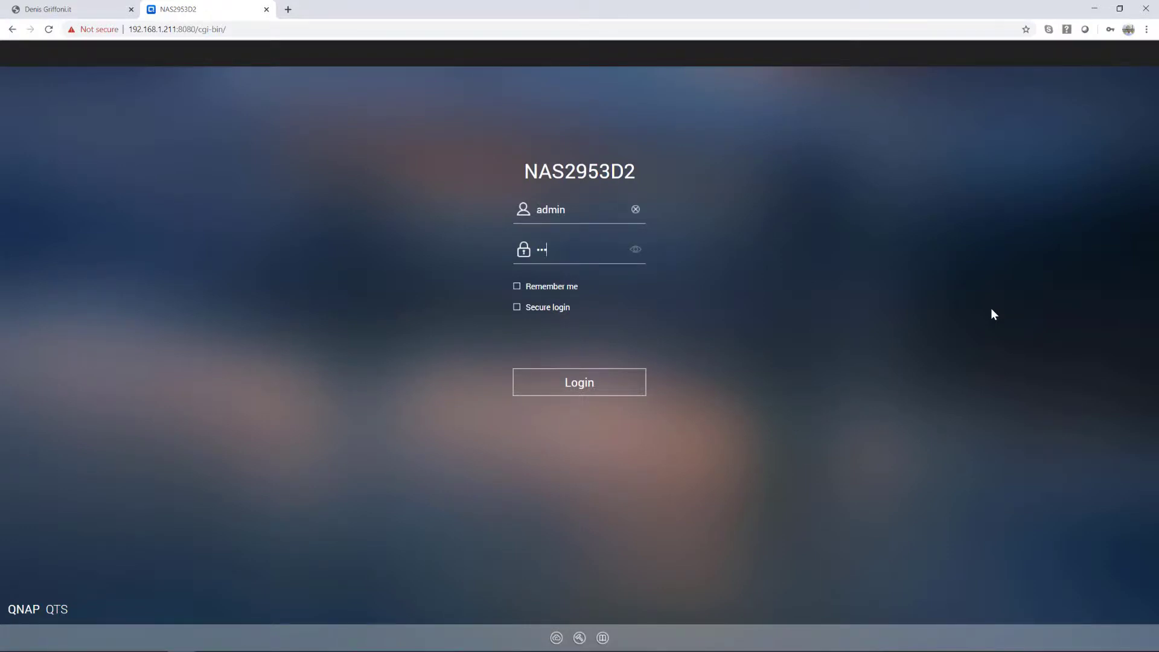
{"action": "left_click", "coordinate": [637, 255]}
{"action": "left_click", "coordinate": [615, 391]}
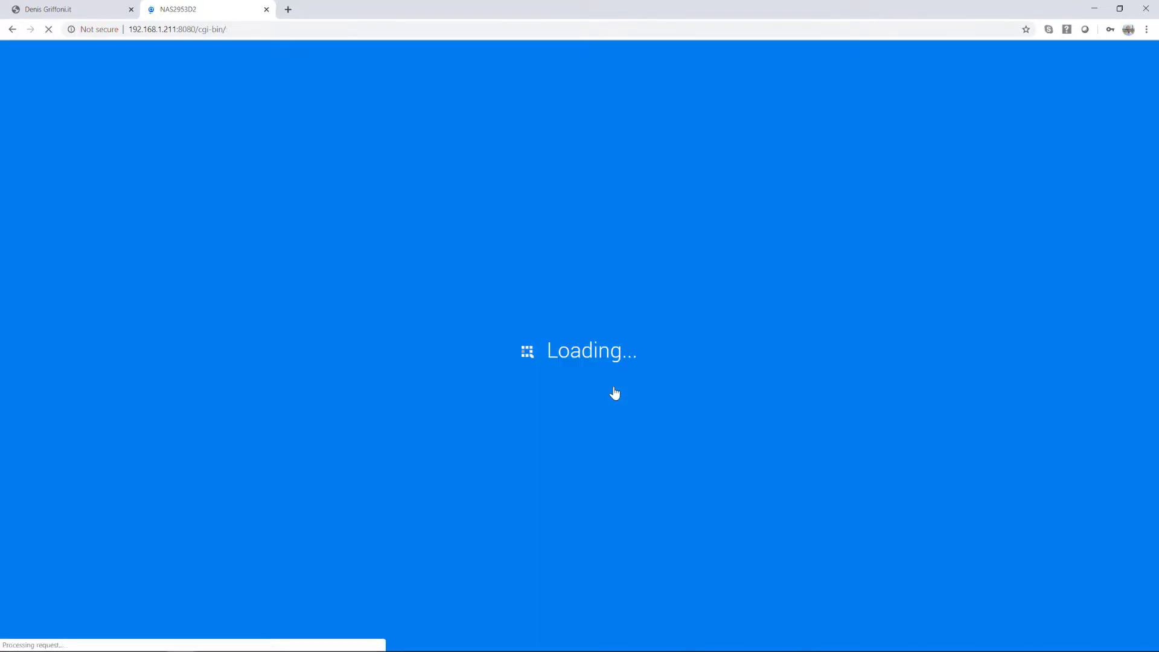